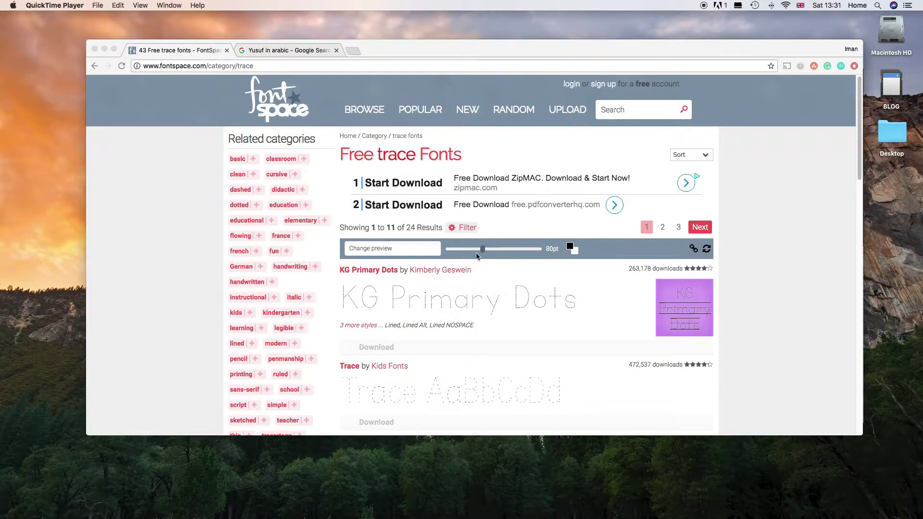
# - Examine the previews of the free trace fonts listed on the page
pyautogui.scroll(-2, 477, 257)
pyautogui.scroll(-2, 477, 256)
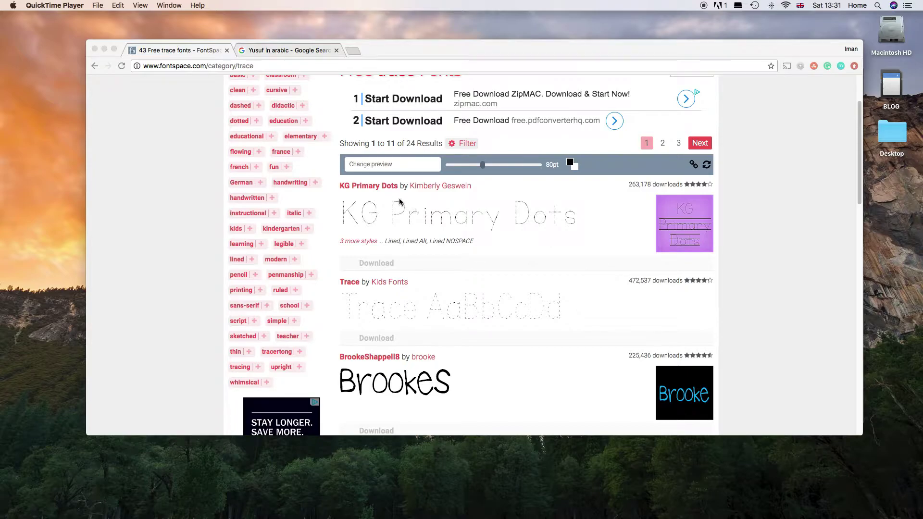
pyautogui.scroll(-13, 408, 214)
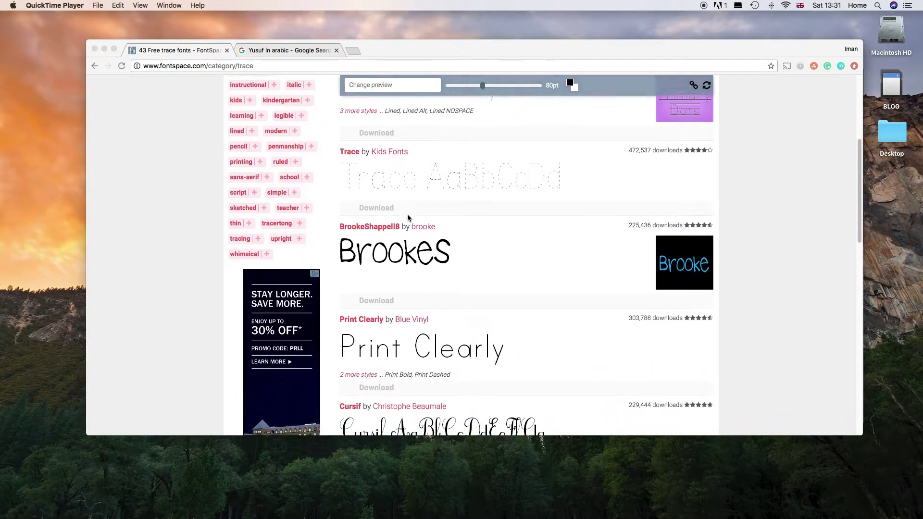
pyautogui.scroll(-9, 408, 217)
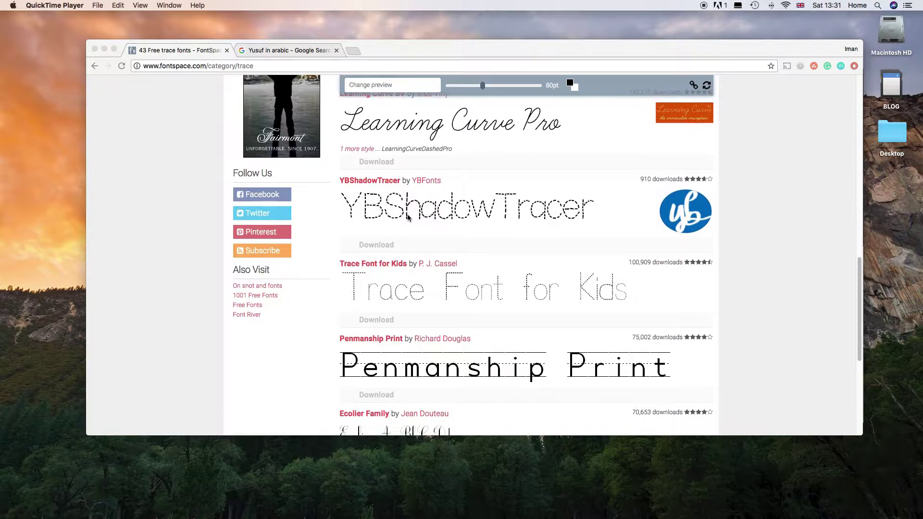
pyautogui.scroll(-6, 398, 278)
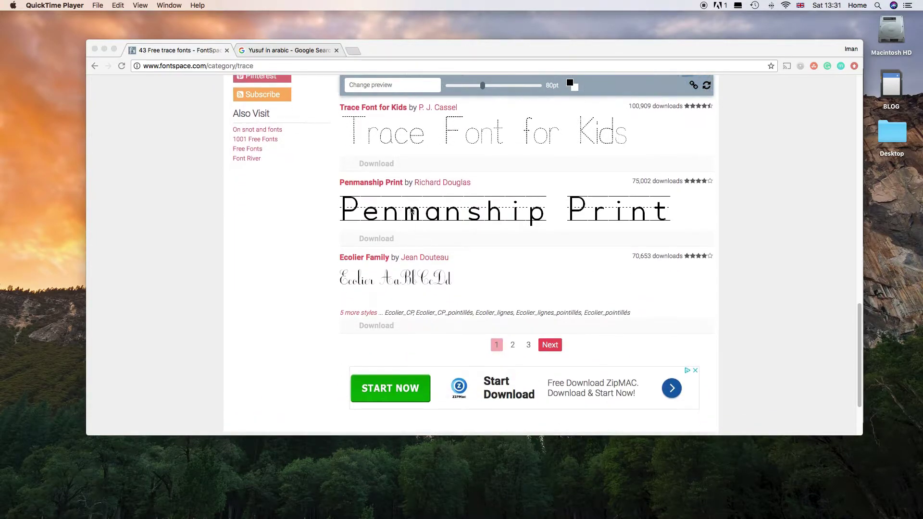
pyautogui.scroll(8, 449, 257)
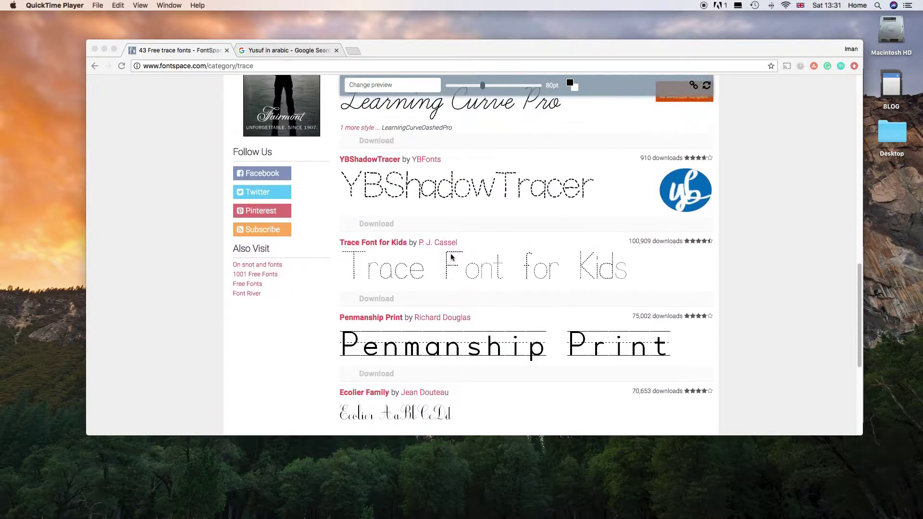
pyautogui.scroll(9, 450, 256)
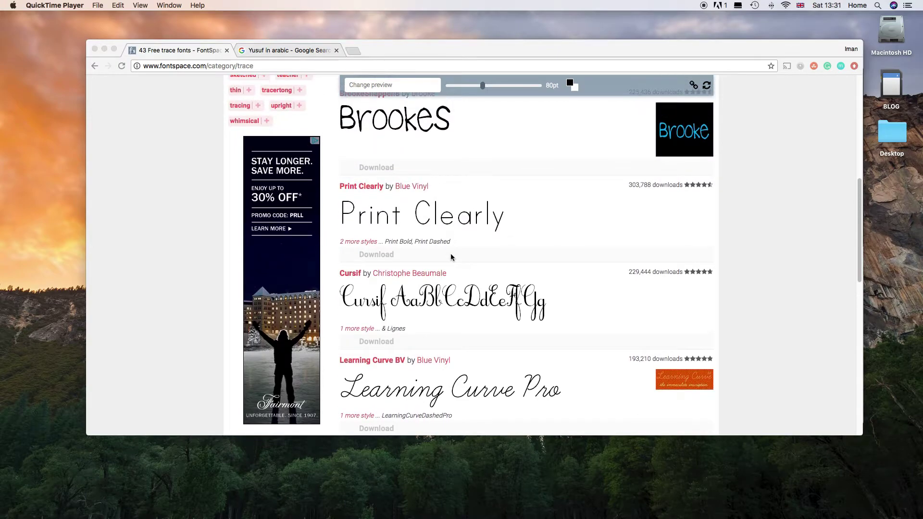
pyautogui.scroll(5, 451, 257)
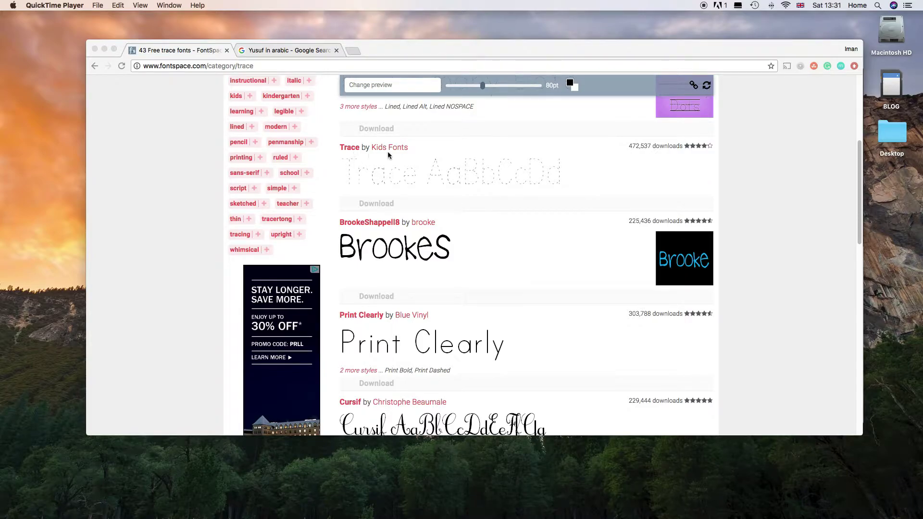
# - Download the Trace font by Kids Fonts and install it from the TRACE___.TTF file
pyautogui.scroll(1, 397, 206)
pyautogui.click(375, 233)
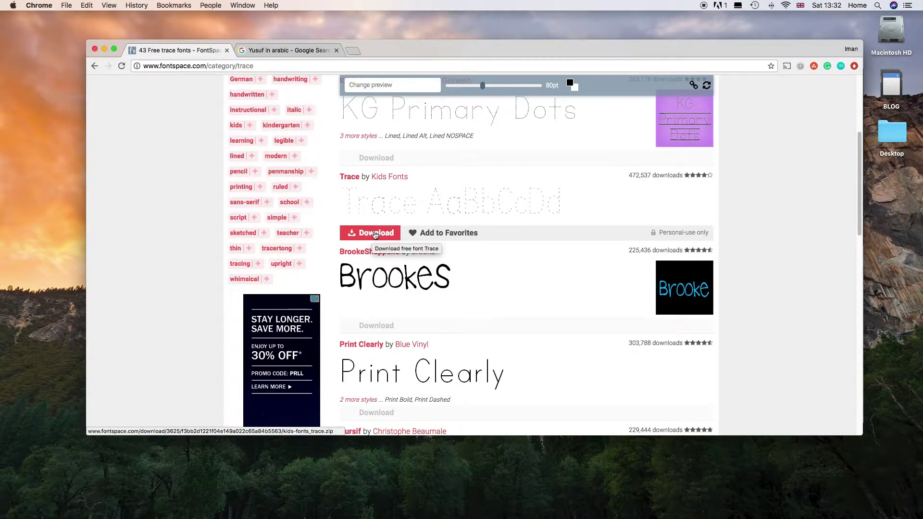
pyautogui.click(375, 234)
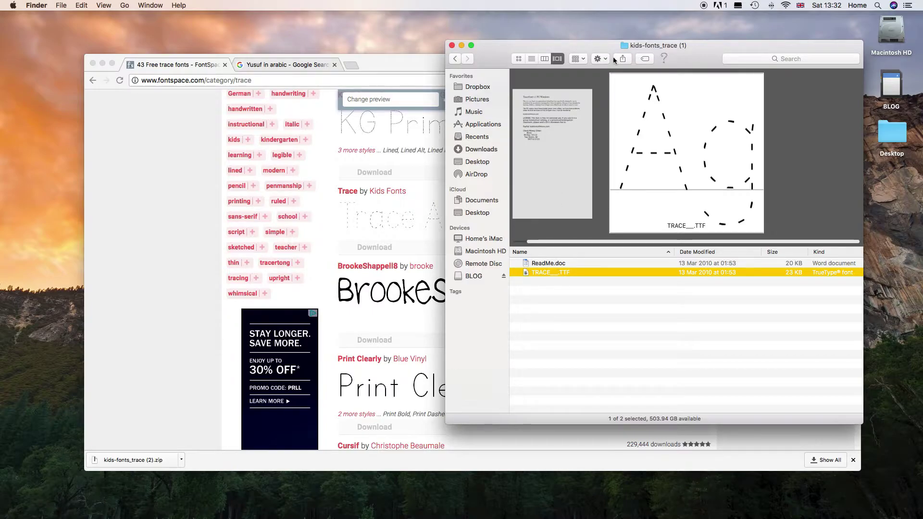
pyautogui.doubleClick(580, 272)
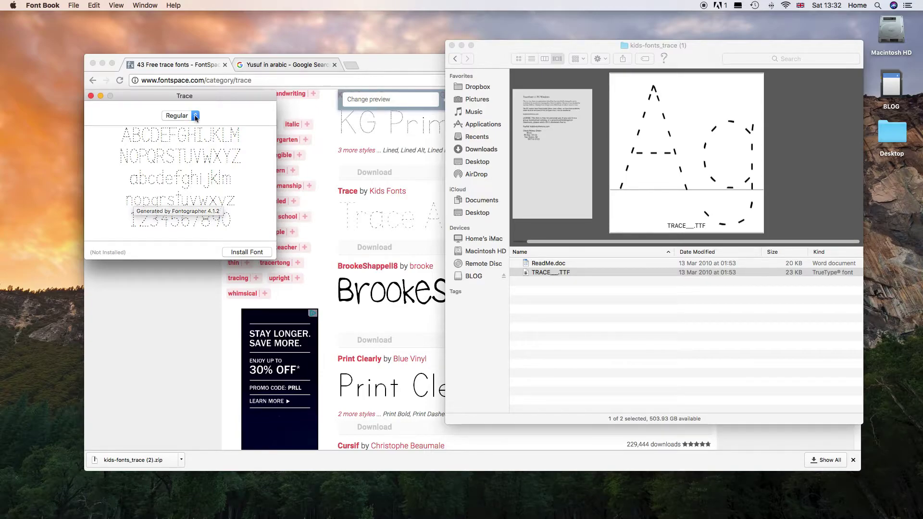
pyautogui.click(237, 252)
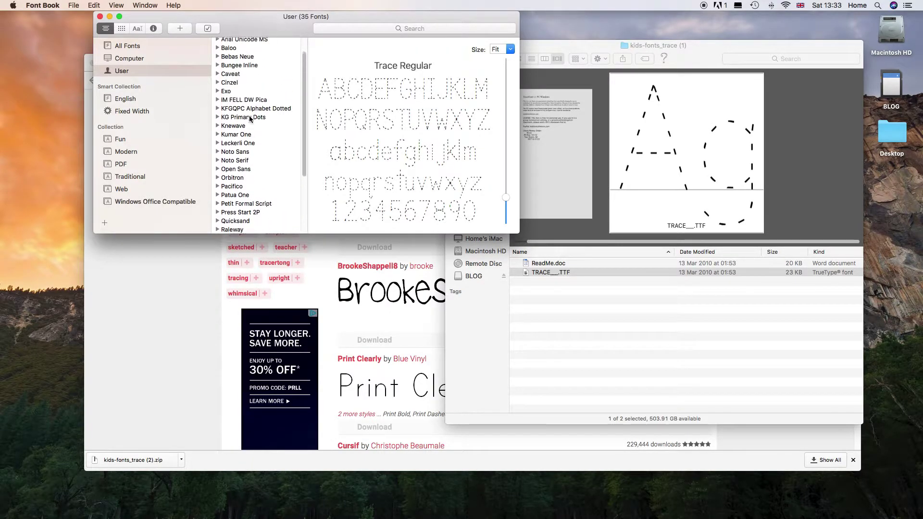
# - Add the Trace font to the Windows Office Compatible collection and select it in that collection
pyautogui.moveTo(229, 195); pyautogui.dragTo(162, 203)
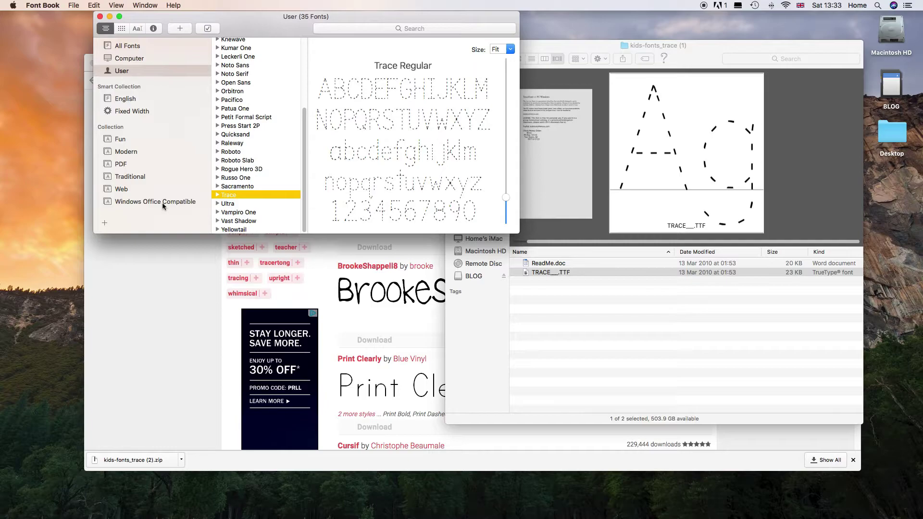
pyautogui.click(160, 203)
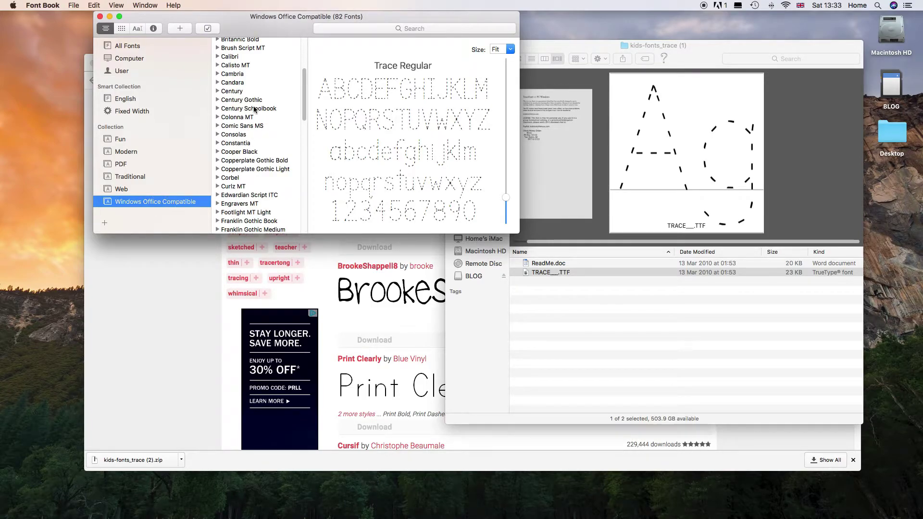
pyautogui.scroll(-4, 251, 111)
pyautogui.scroll(-12, 251, 110)
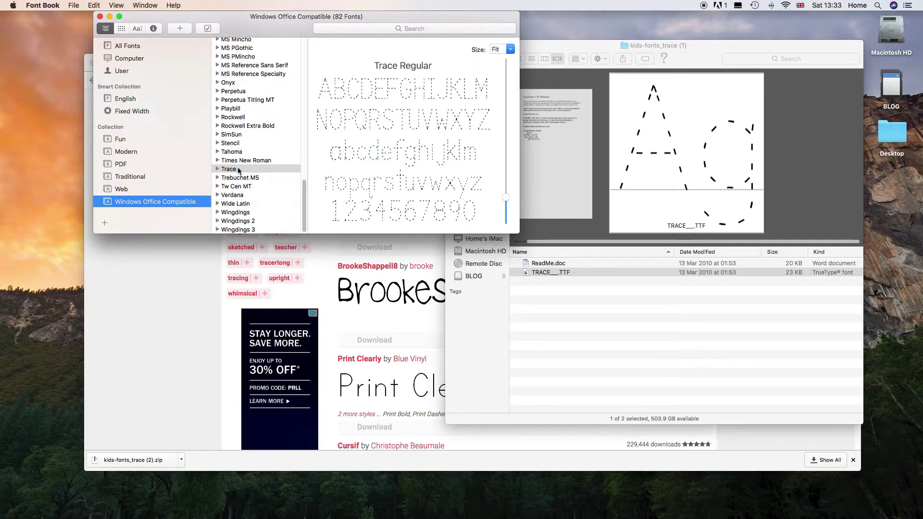
pyautogui.click(239, 171)
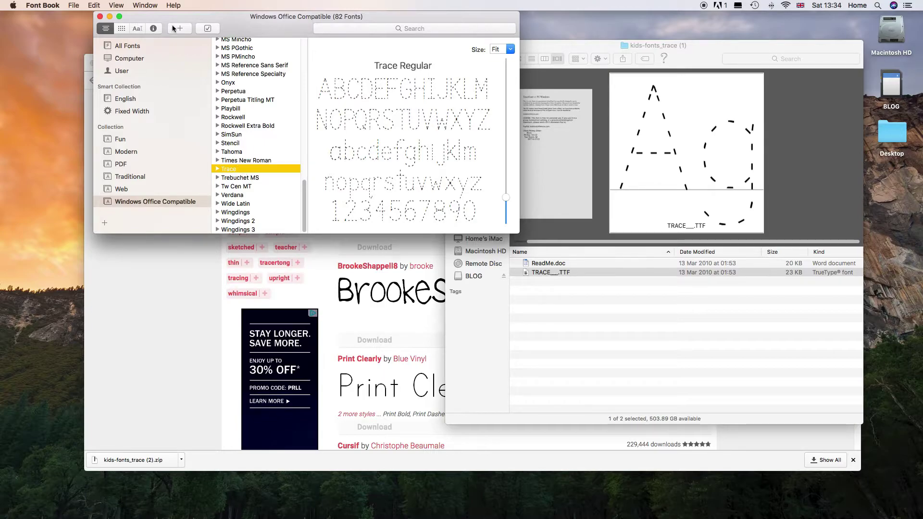
# - Switch to the trace sheet document in Word, move its window toward the middle of the screen and review both pages
pyautogui.click(758, 511)
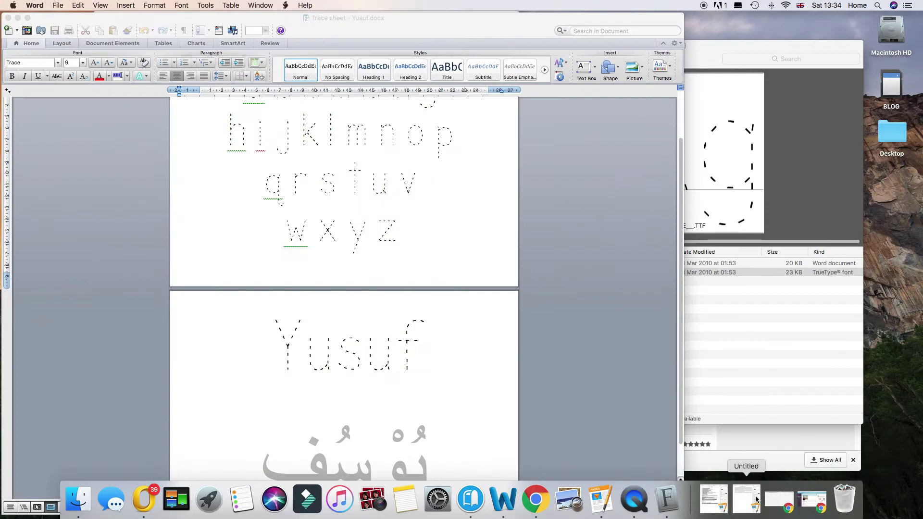
pyautogui.moveTo(336, 17); pyautogui.dragTo(440, 16)
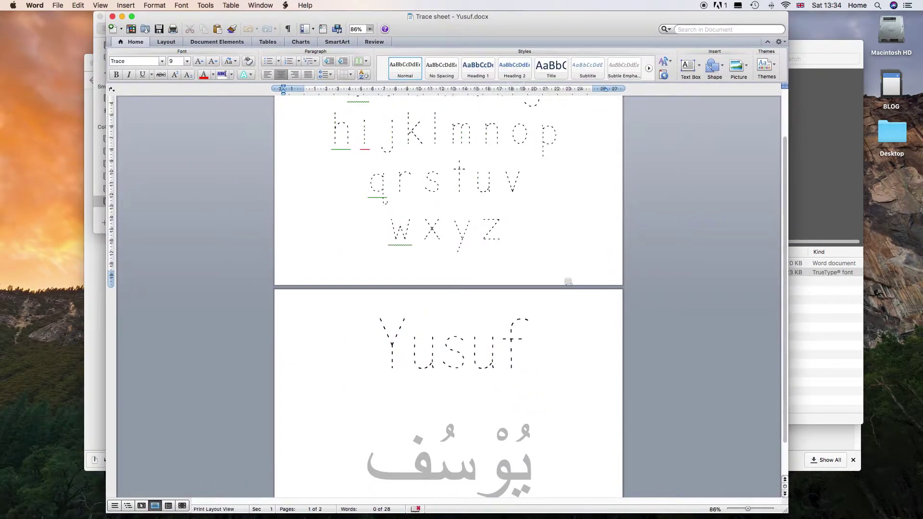
pyautogui.scroll(3, 565, 278)
pyautogui.scroll(-5, 565, 278)
pyautogui.scroll(5, 564, 278)
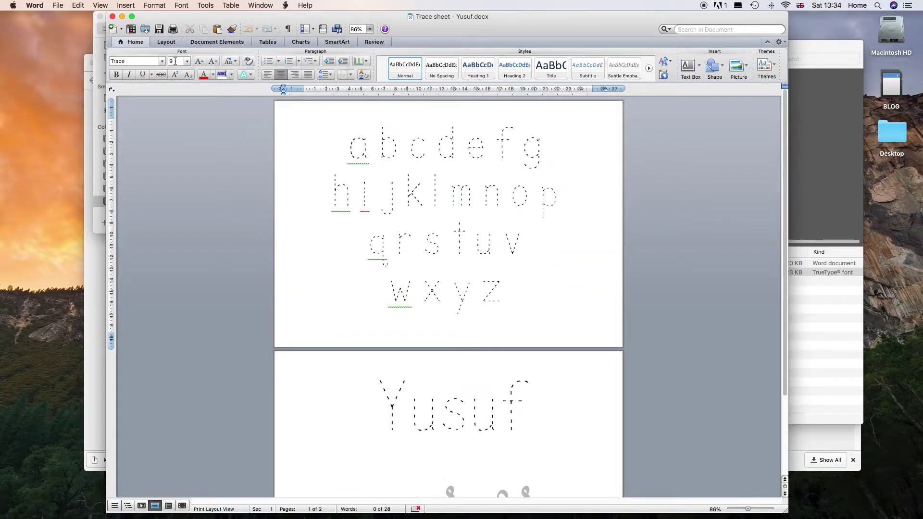
# - Locate the Trace font in the document's list of available fonts, keeping the current font
pyautogui.click(163, 63)
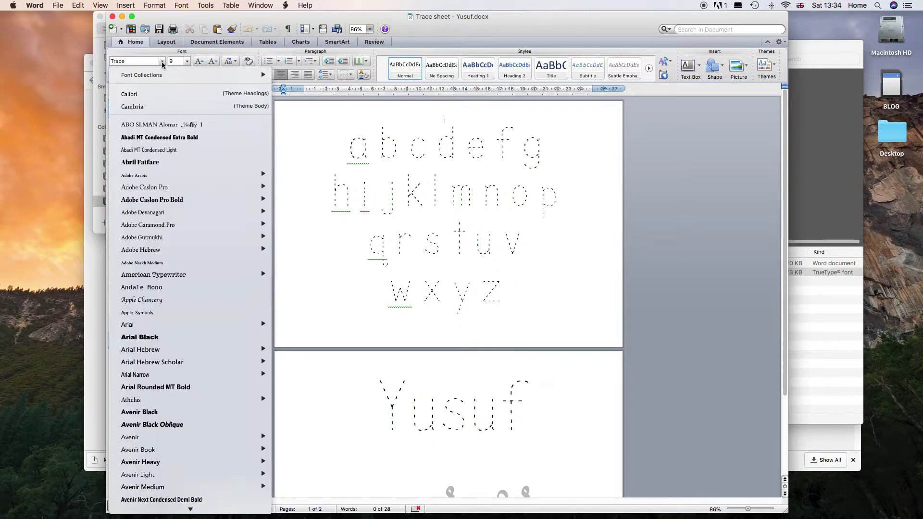
pyautogui.scroll(-10, 173, 226)
pyautogui.scroll(-15, 173, 226)
pyautogui.scroll(-15, 173, 226)
pyautogui.scroll(-10, 173, 226)
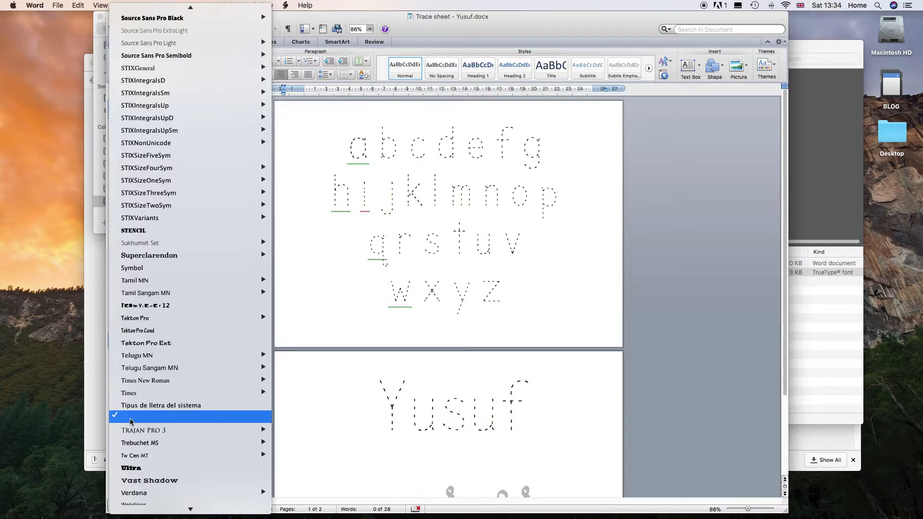
pyautogui.click(313, 342)
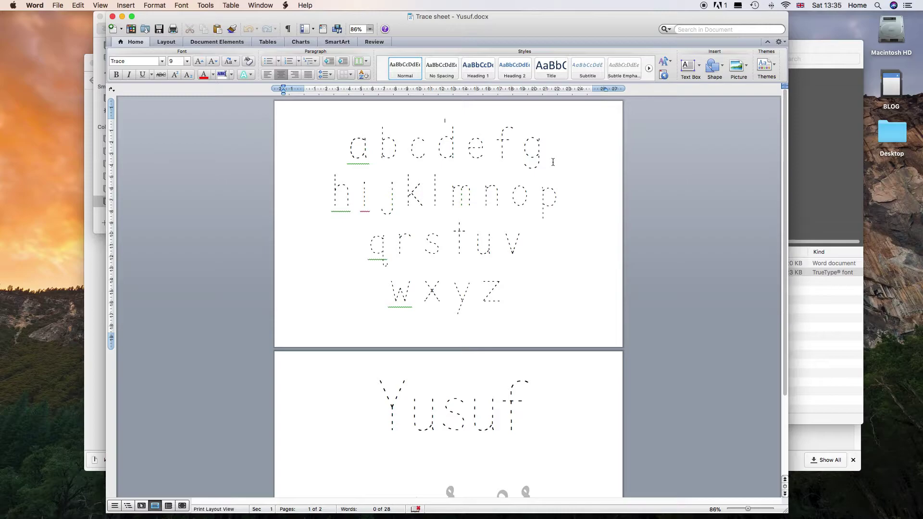
# - Select the dotted alphabet lines on the first page to check their font and size
pyautogui.click(558, 222)
pyautogui.moveTo(537, 285); pyautogui.dragTo(298, 158)
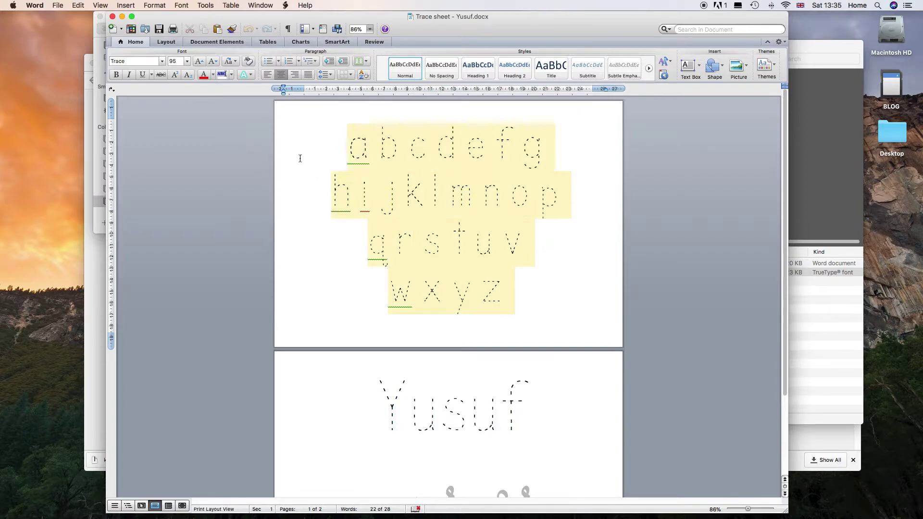
pyautogui.click(402, 183)
pyautogui.moveTo(350, 145); pyautogui.dragTo(552, 177)
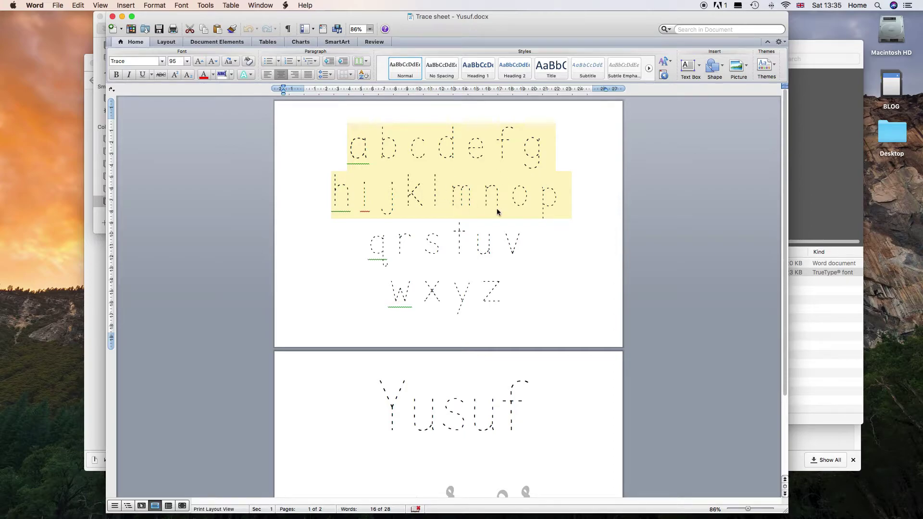
pyautogui.click(556, 227)
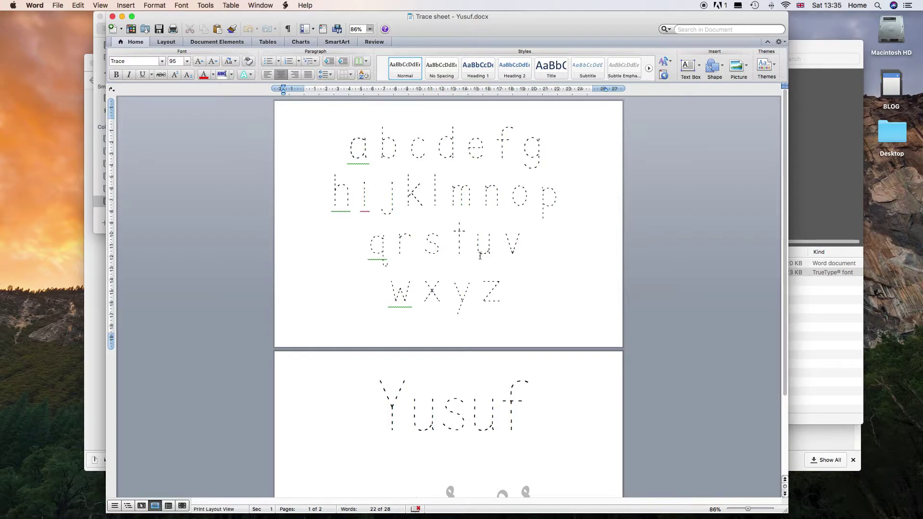
# - Select the dotted English name and the Arabic name on the second page to check their text formatting
pyautogui.scroll(-2, 479, 255)
pyautogui.scroll(-4, 480, 256)
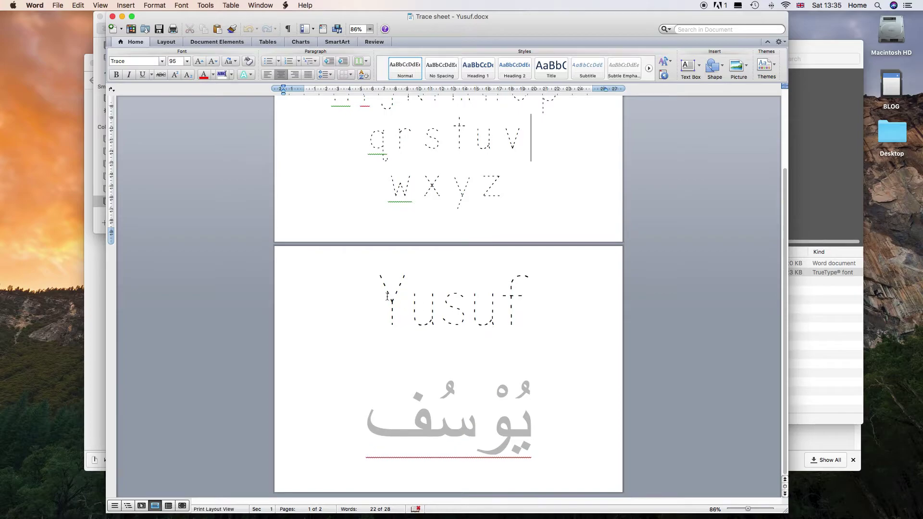
pyautogui.moveTo(510, 311); pyautogui.dragTo(540, 311)
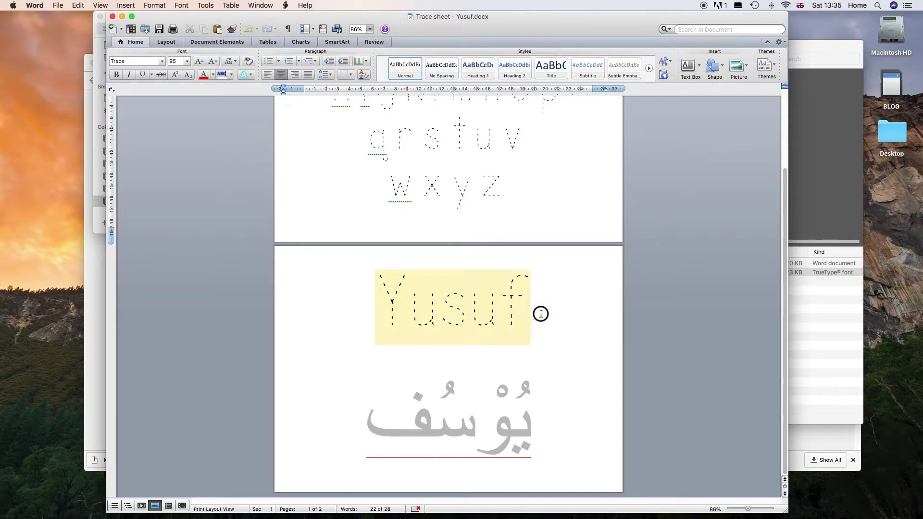
pyautogui.click(538, 409)
pyautogui.moveTo(537, 408); pyautogui.dragTo(366, 412)
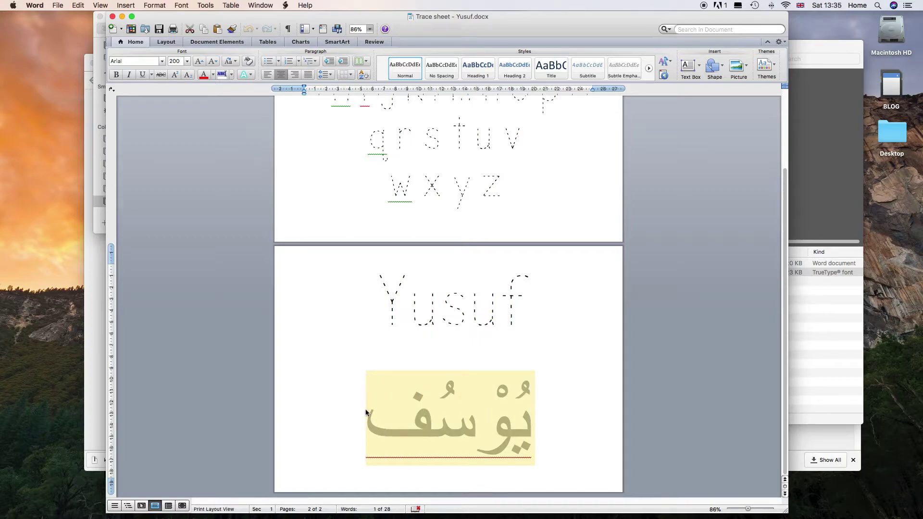
pyautogui.click(531, 421)
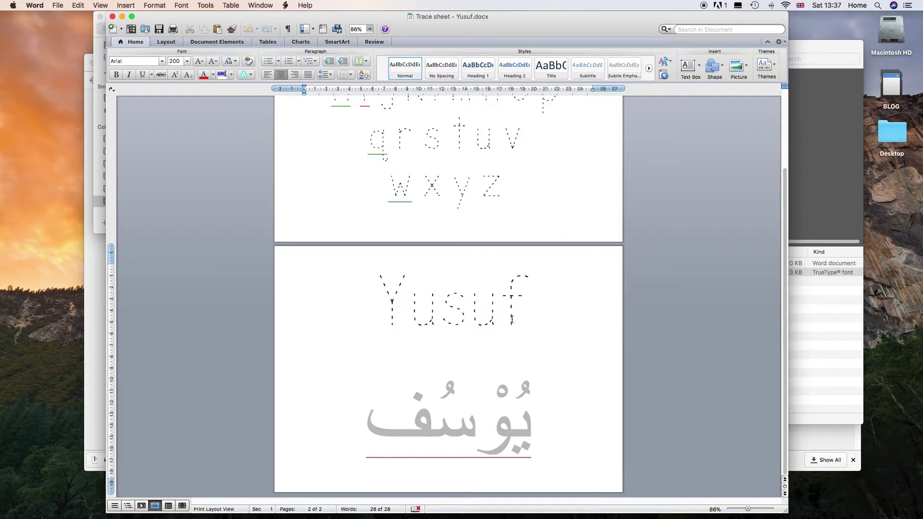
# - Switch to Chrome and select the Arabic spelling of the name in the Google search results
pyautogui.click(95, 258)
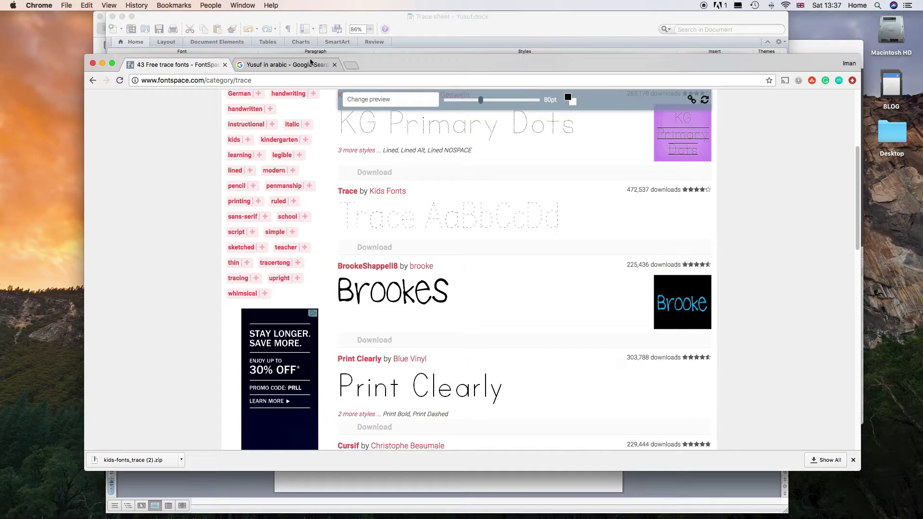
pyautogui.click(305, 65)
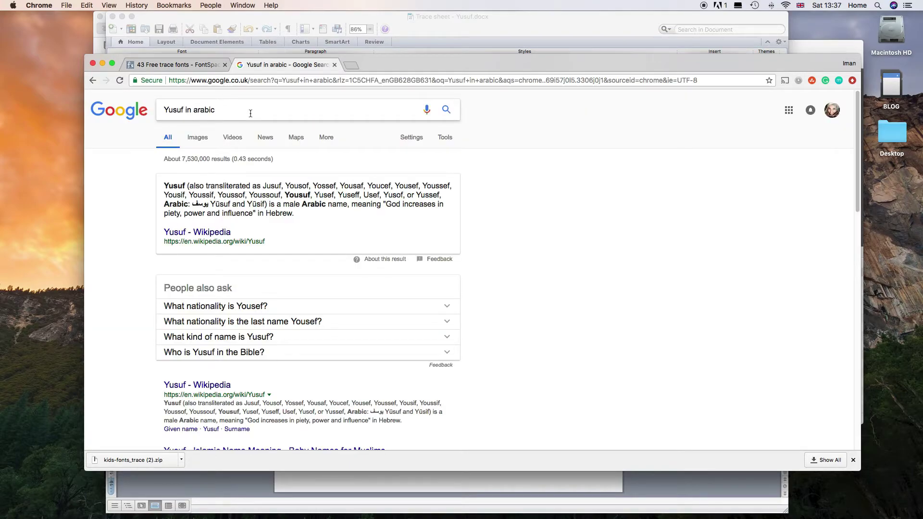
pyautogui.moveTo(209, 203); pyautogui.dragTo(190, 206)
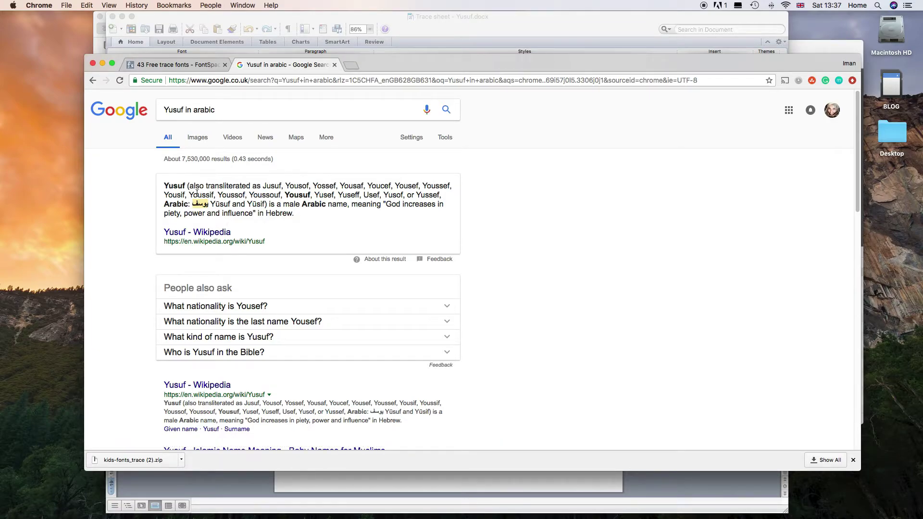
# - Return to the trace sheet in Word and set the Arabic name's font colour to a light grey theme shade
pyautogui.click(535, 33)
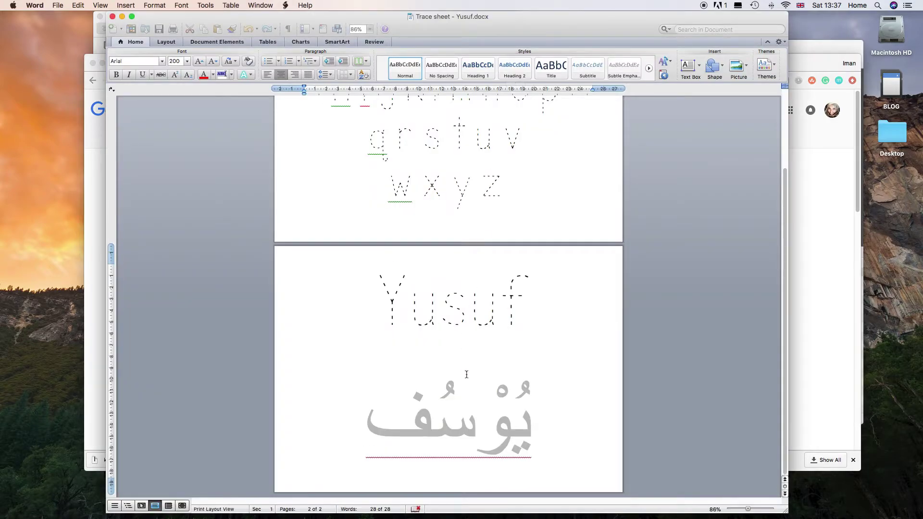
pyautogui.moveTo(531, 411); pyautogui.dragTo(367, 406)
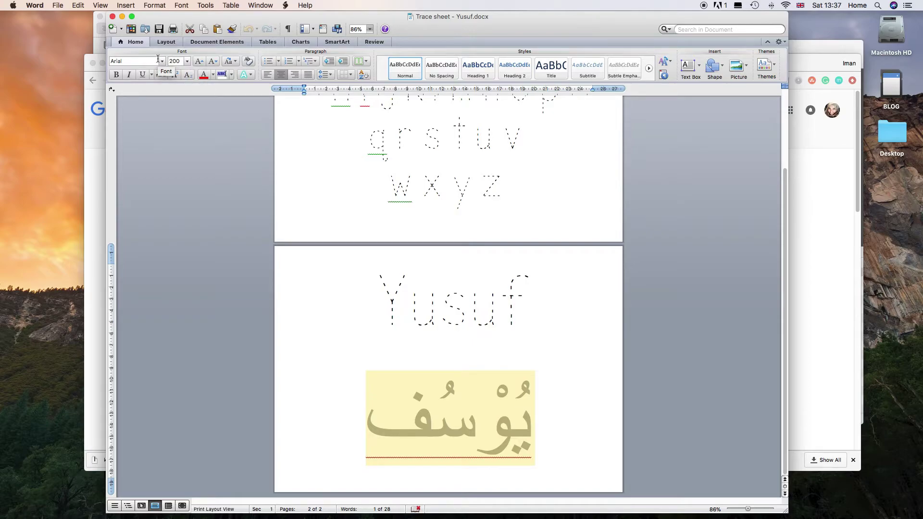
pyautogui.click(215, 77)
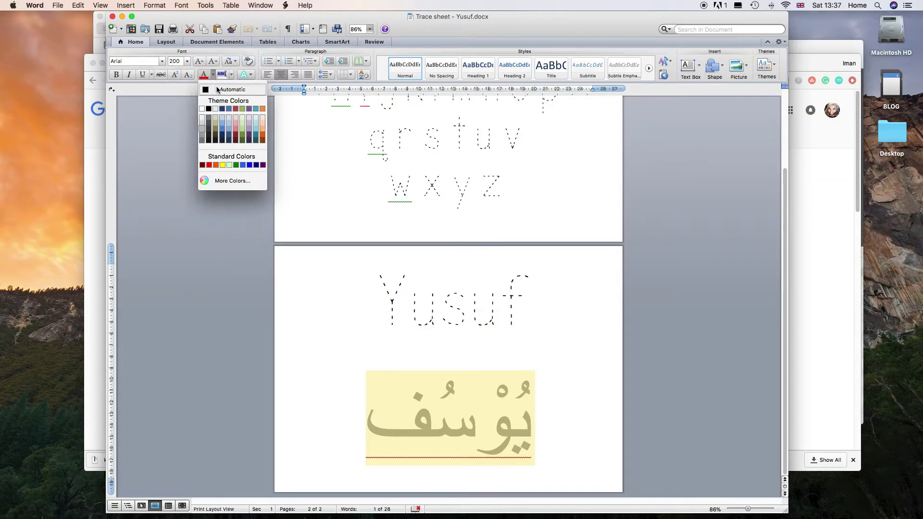
pyautogui.click(202, 126)
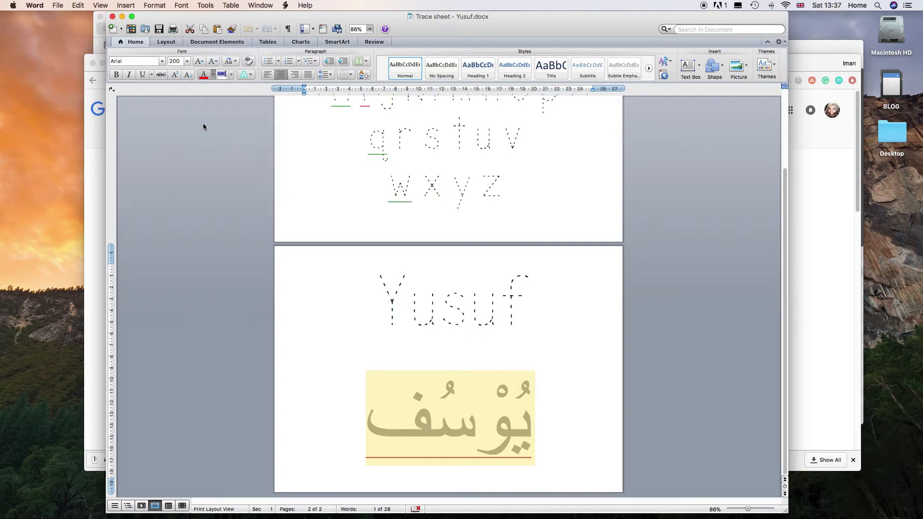
# - Deselect the Arabic name and review both pages of the trace sheet, checking the dotted alphabet and the English and Arabic names
pyautogui.click(308, 348)
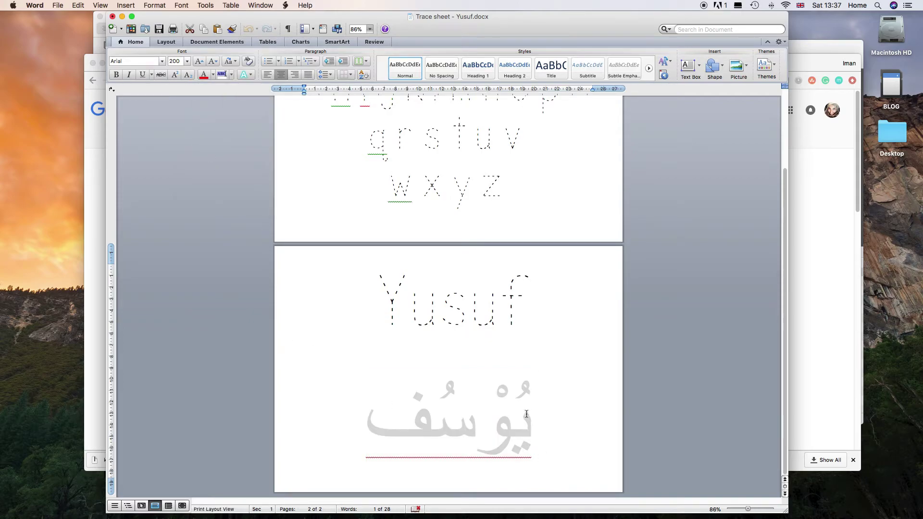
pyautogui.click(435, 427)
pyautogui.click(519, 307)
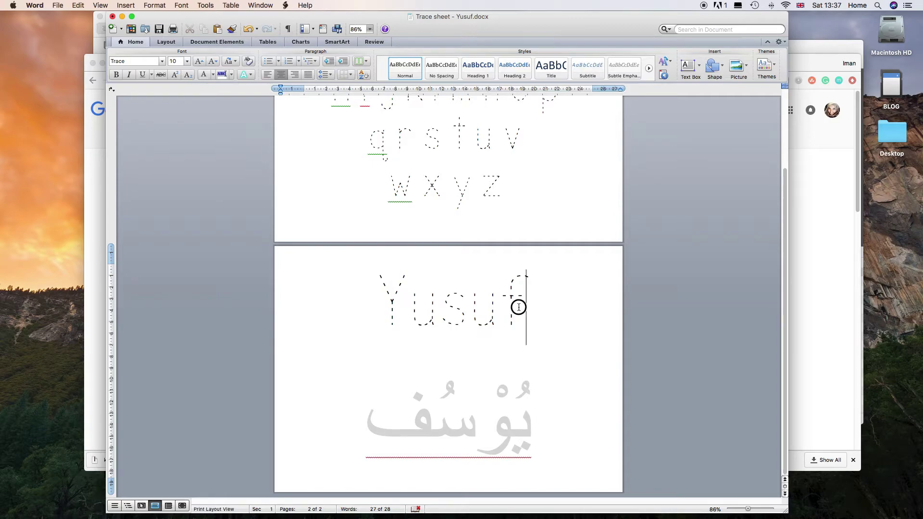
pyautogui.click(531, 414)
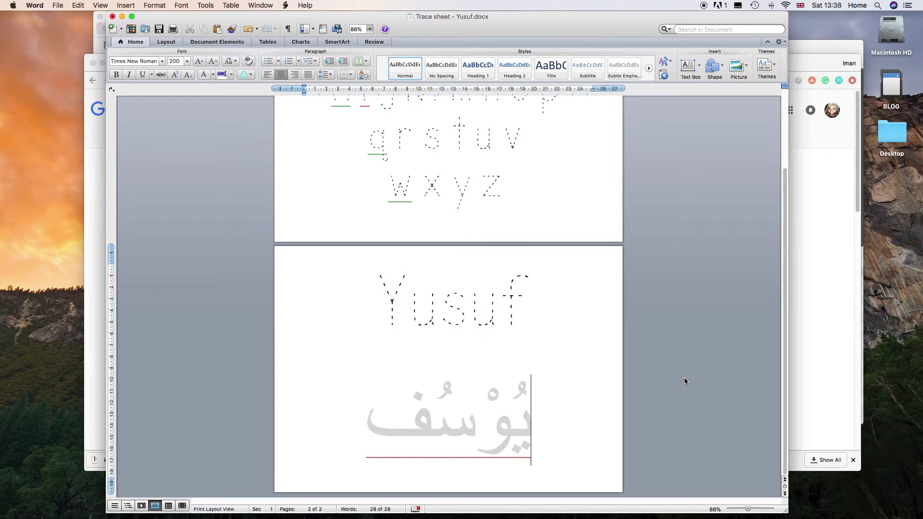
pyautogui.scroll(3, 685, 377)
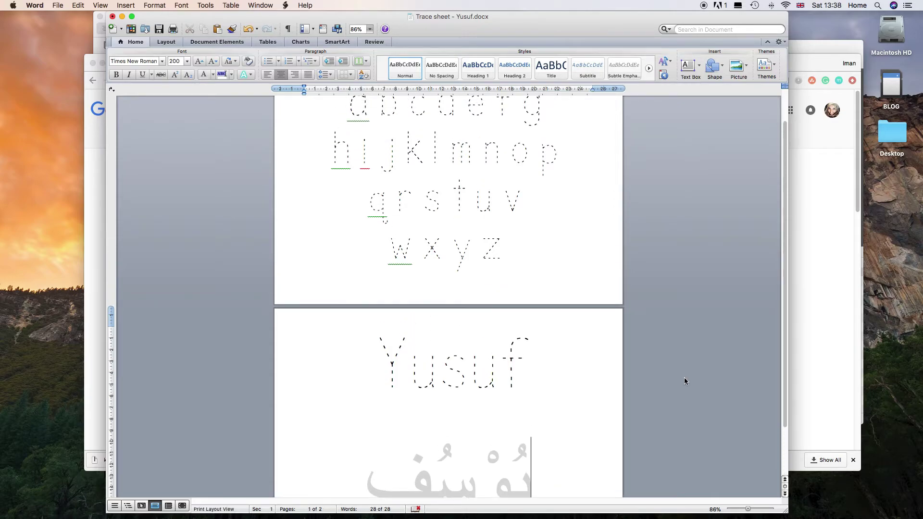
pyautogui.scroll(2, 685, 381)
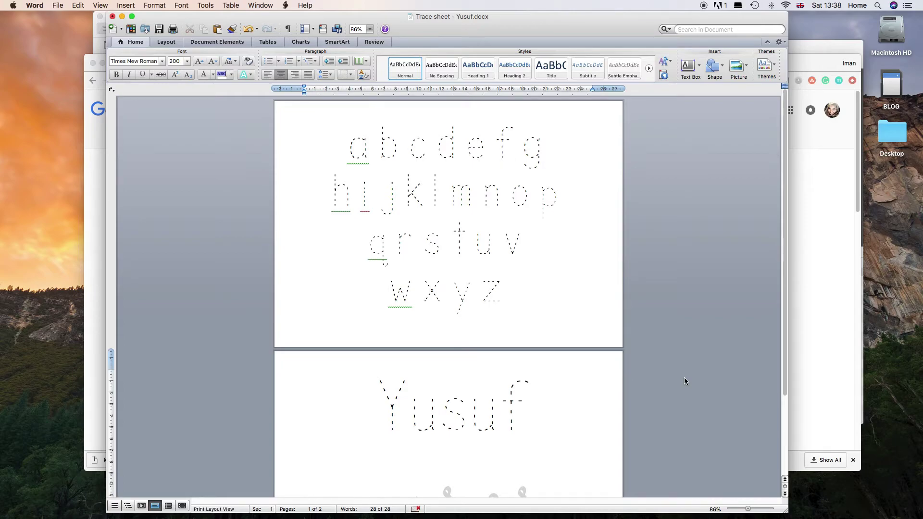
pyautogui.scroll(-2, 684, 378)
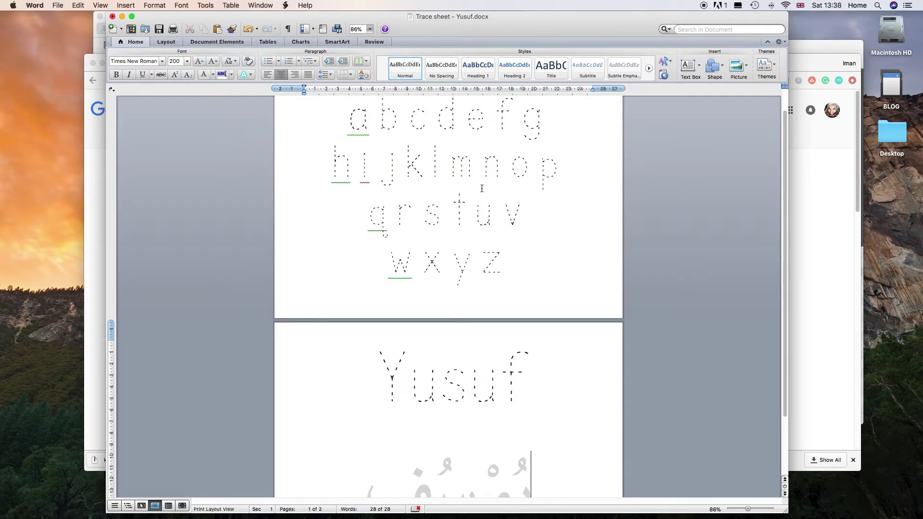
pyautogui.scroll(-3, 573, 401)
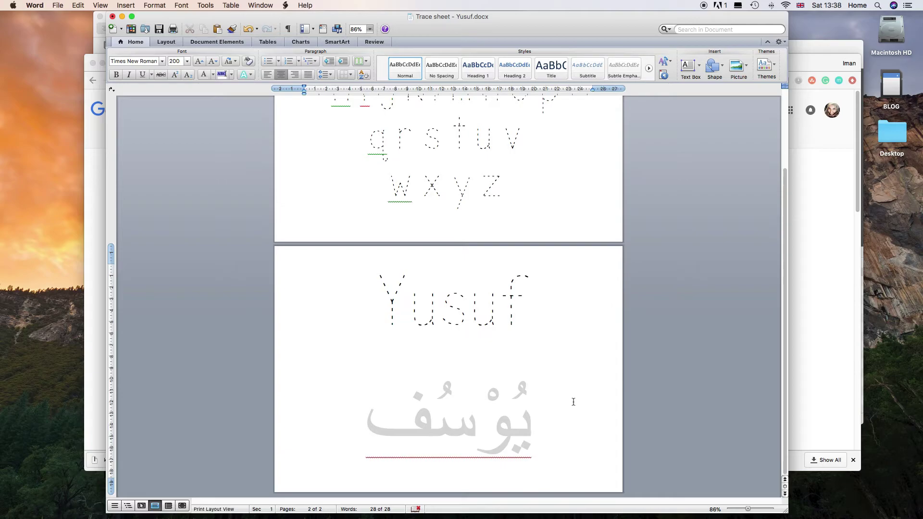